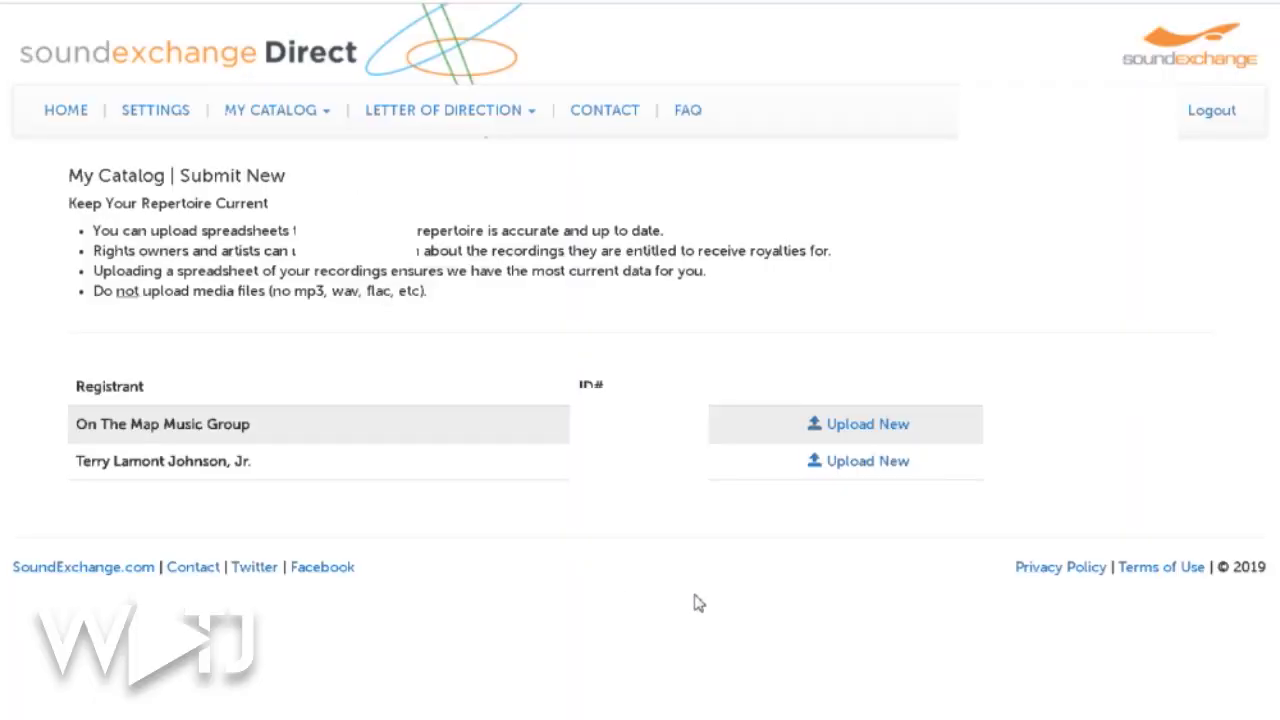
- Check the My Catalog menu, then start a new spreadsheet upload for On The Map Music Group
left_click(286, 116)
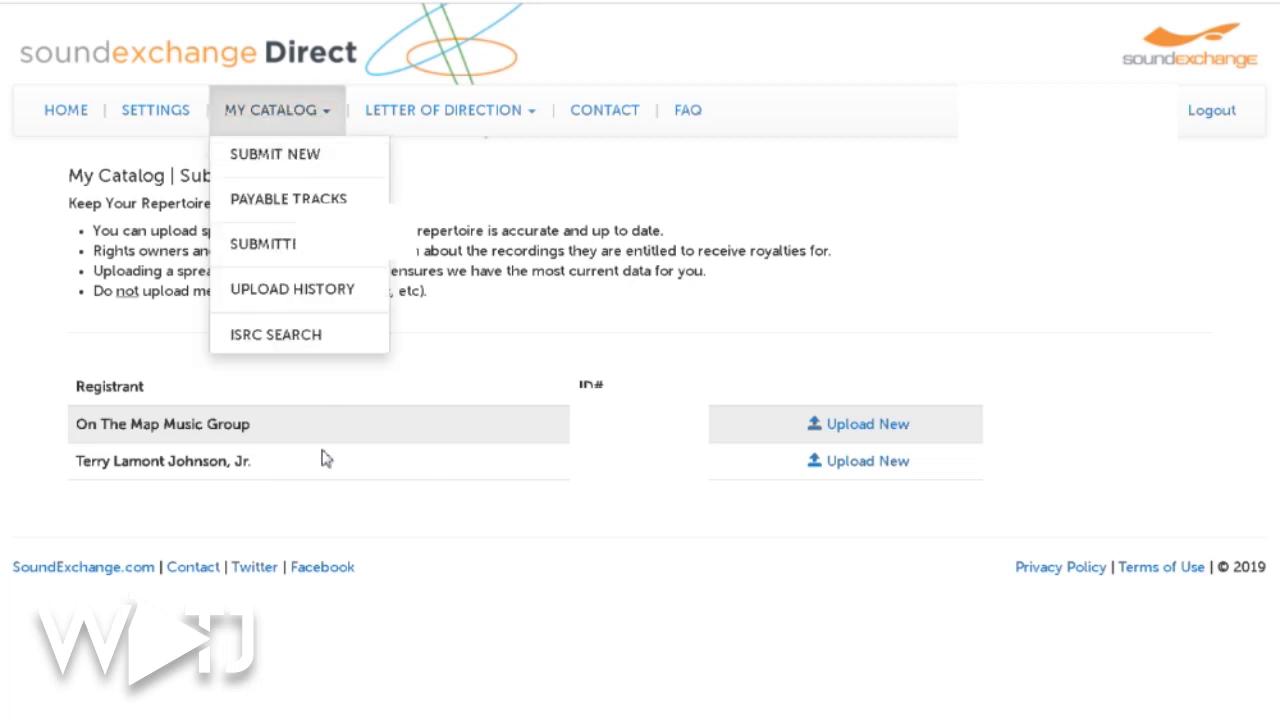
left_click(548, 667)
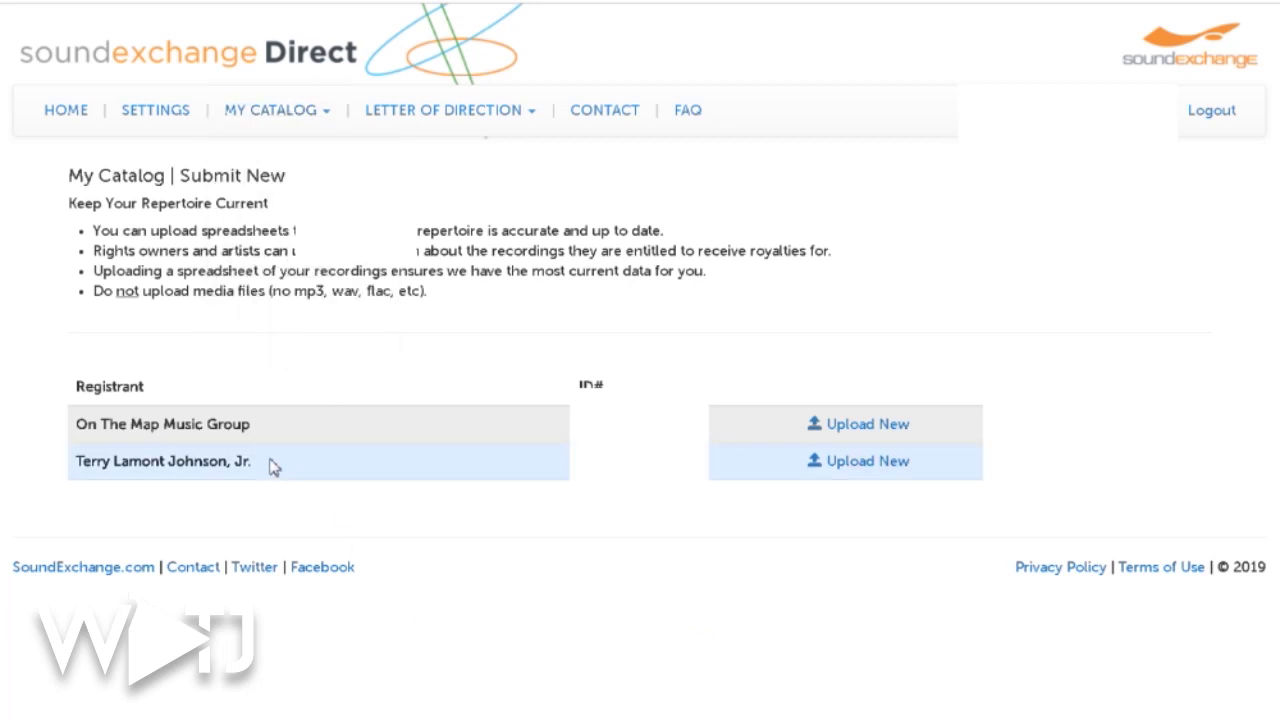
left_click(851, 432)
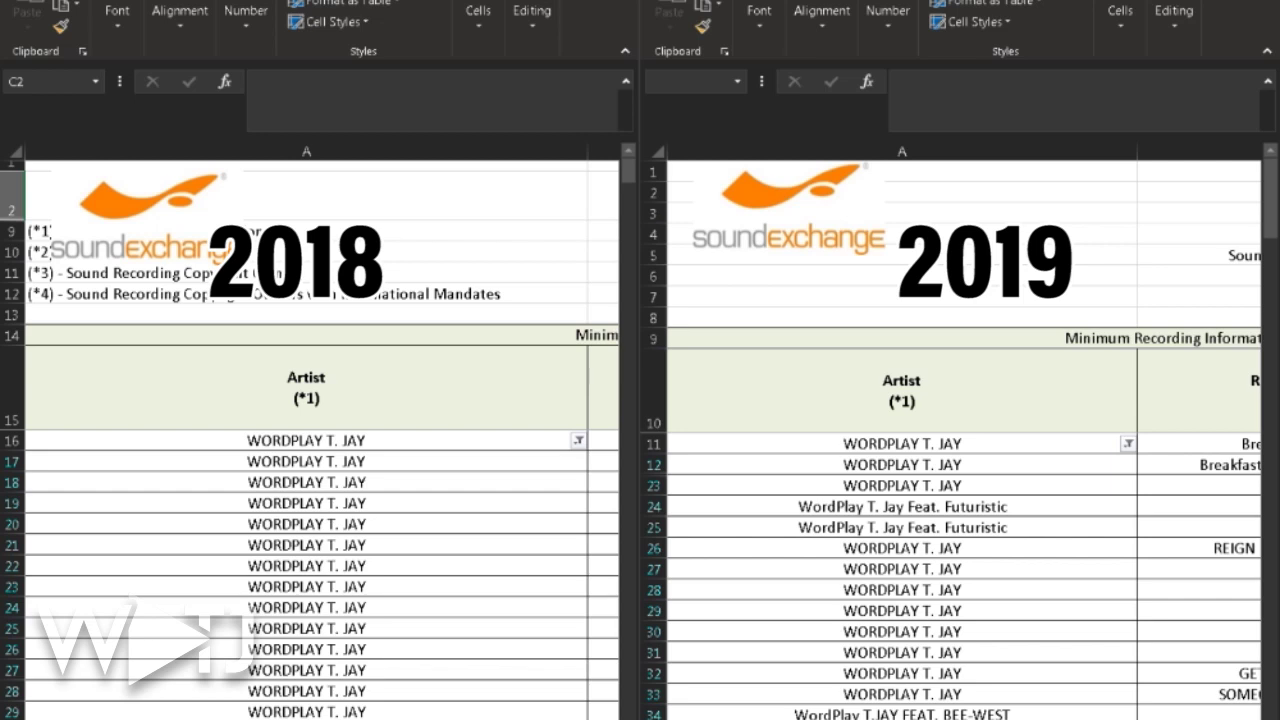
- Scroll down through the artist rows of the 2018 repertoire sheet
scroll(306, 575, "down", 3)
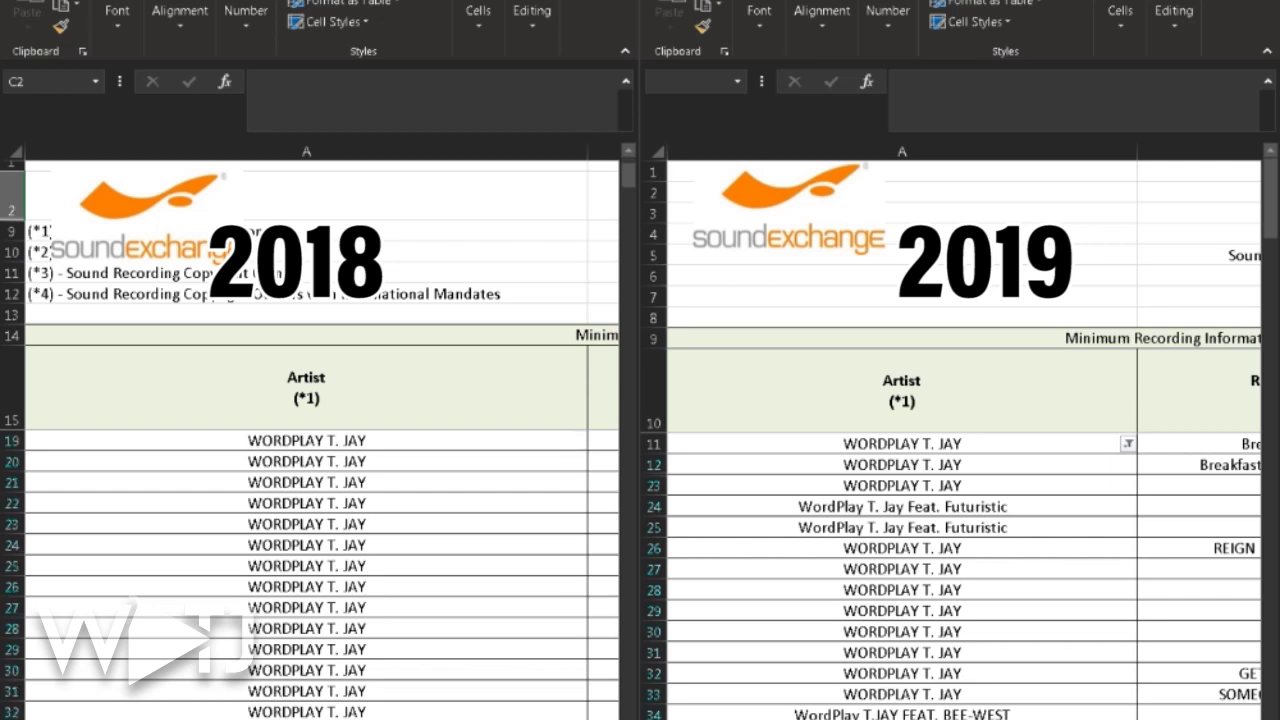
scroll(306, 575, "down", 4)
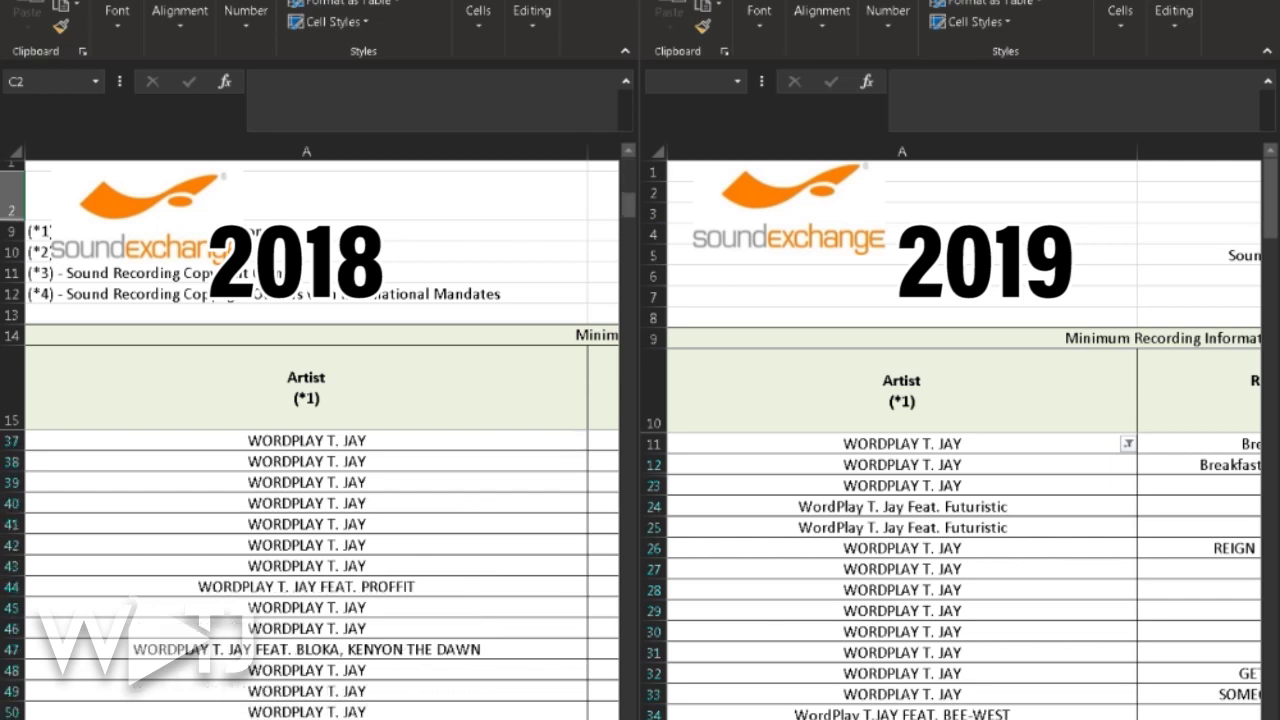
scroll(306, 575, "up", 7)
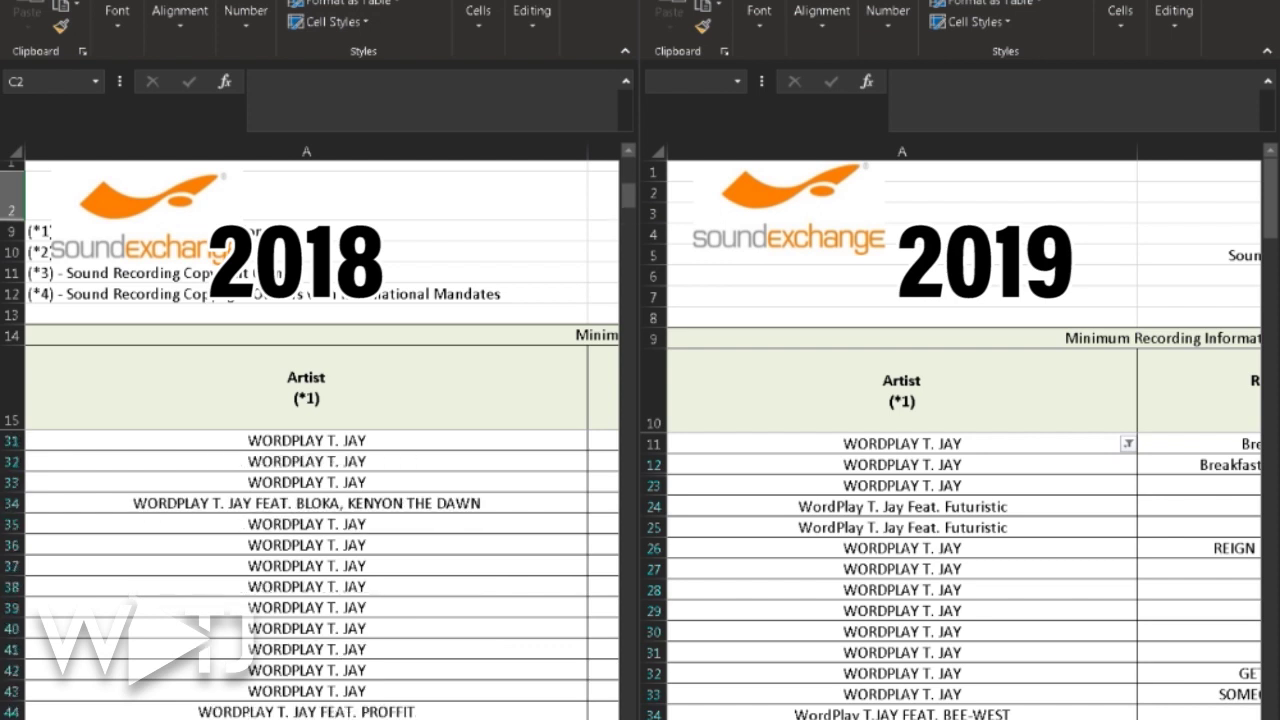
scroll(306, 575, "down", 3)
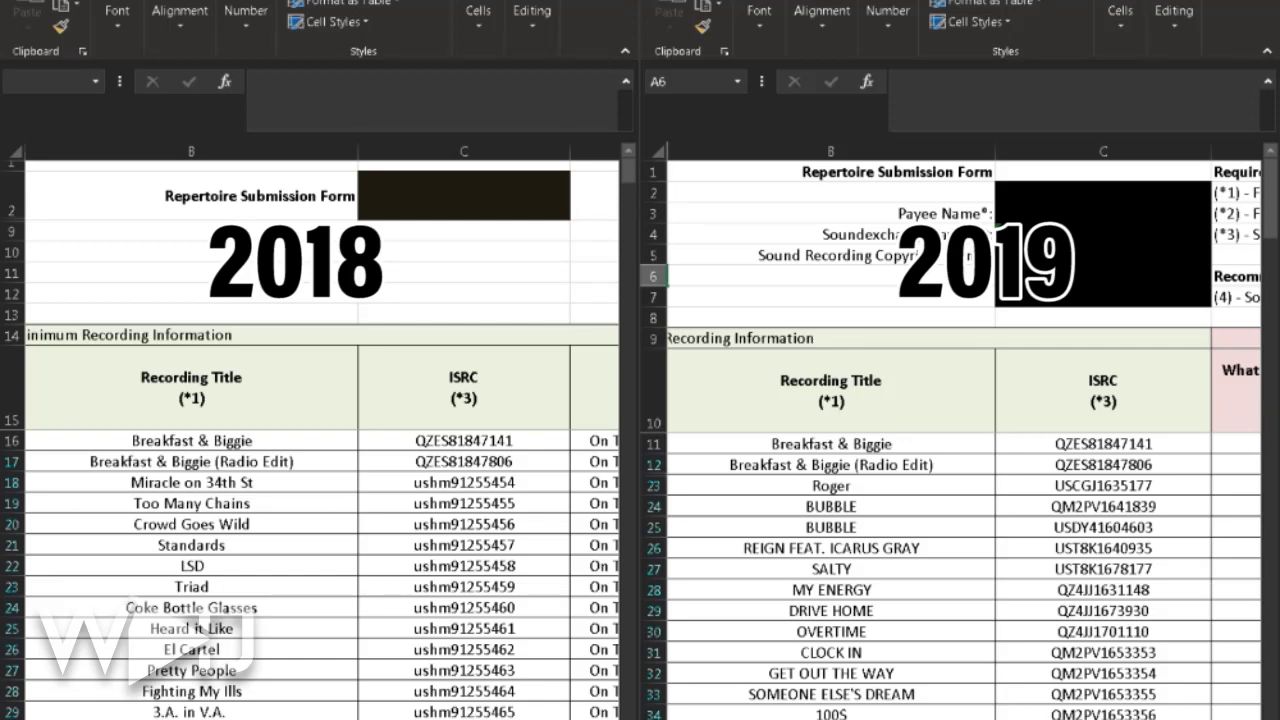
- Scroll both 2018 and 2019 sheets right to Catalog #, Release Date and Country of Release
left_click(464, 195)
scroll(320, 500, "right", 1)
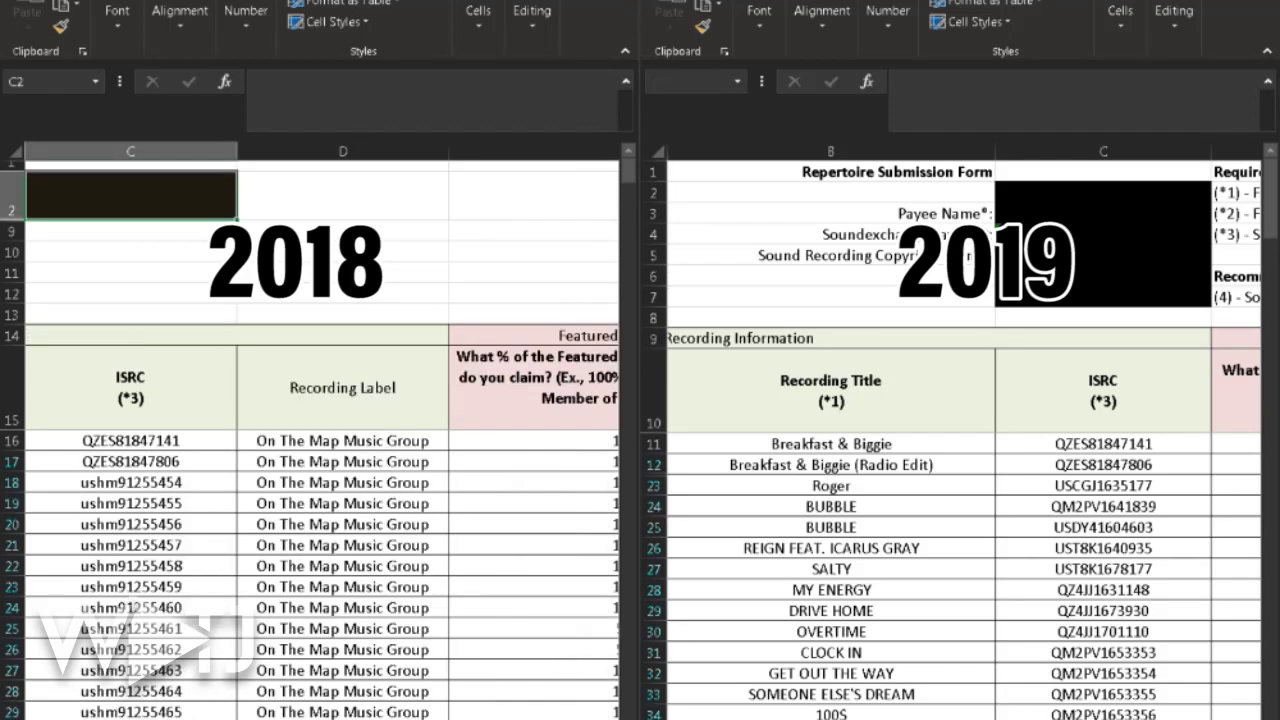
left_click(1100, 195)
scroll(950, 440, "right", 1)
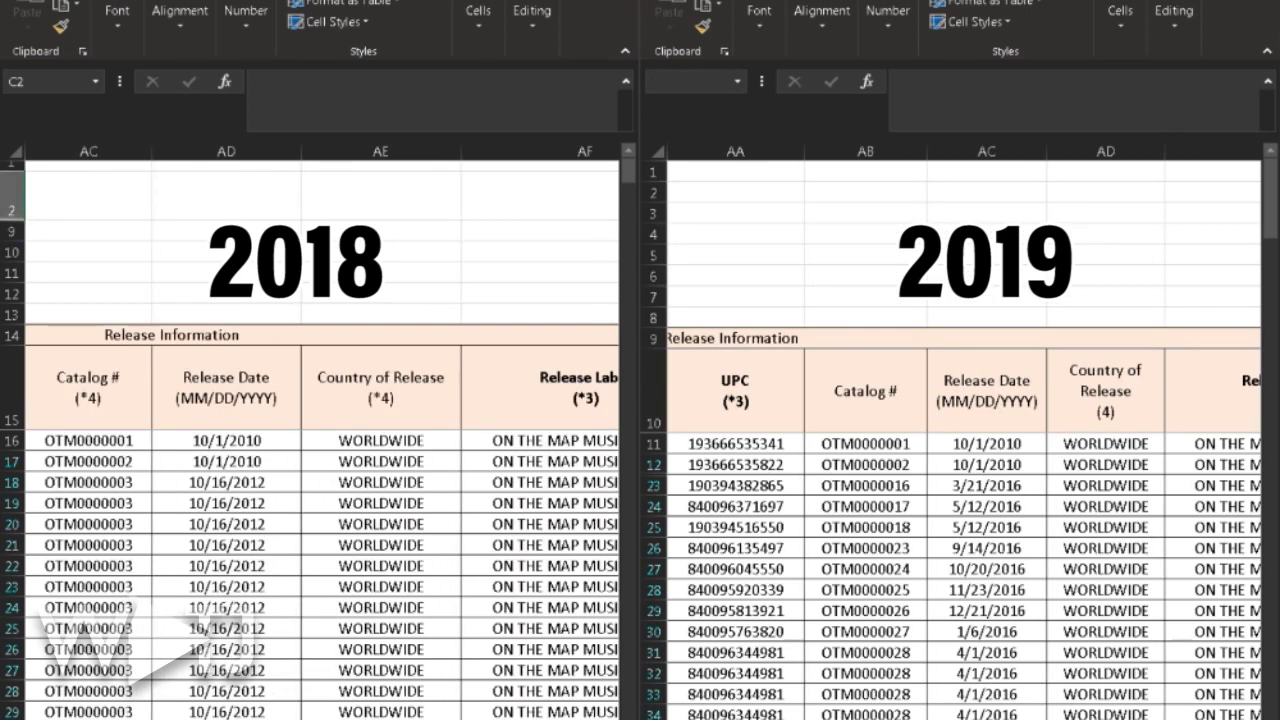
- Scroll right past Release Label to 2018's Configuration, Disc # and Track # columns
scroll(960, 440, "right", 1)
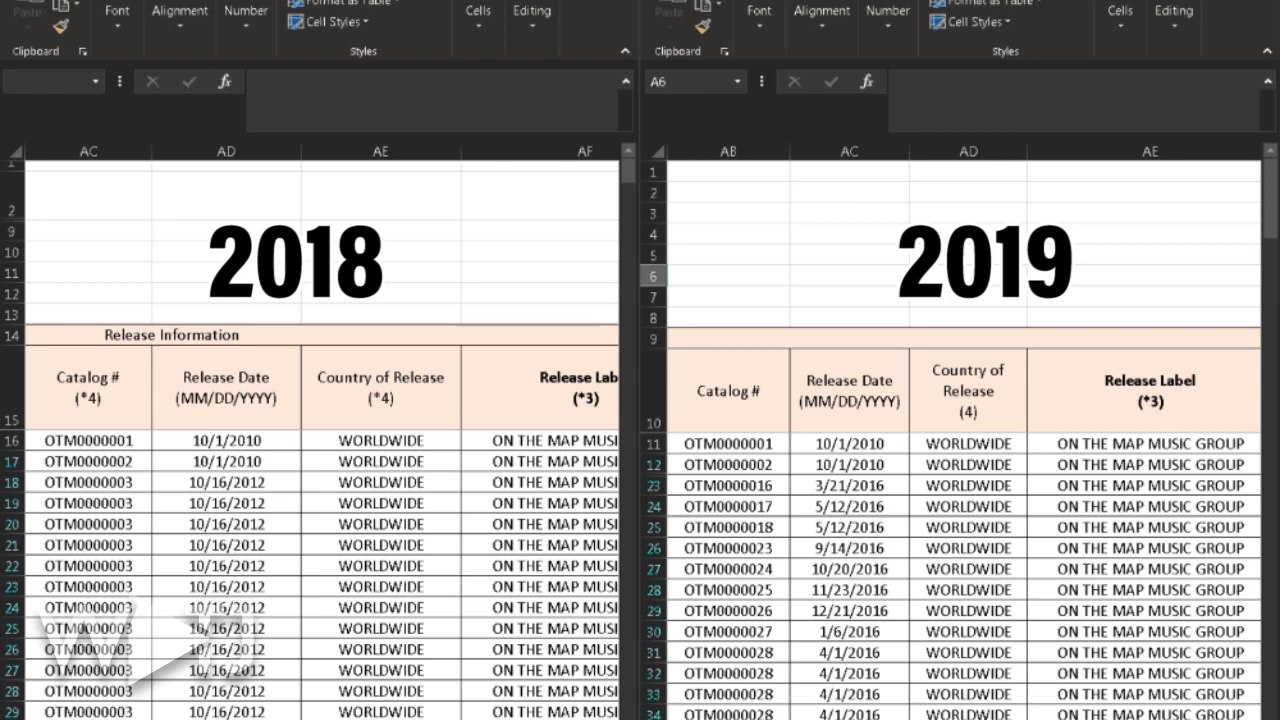
scroll(320, 440, "right", 1)
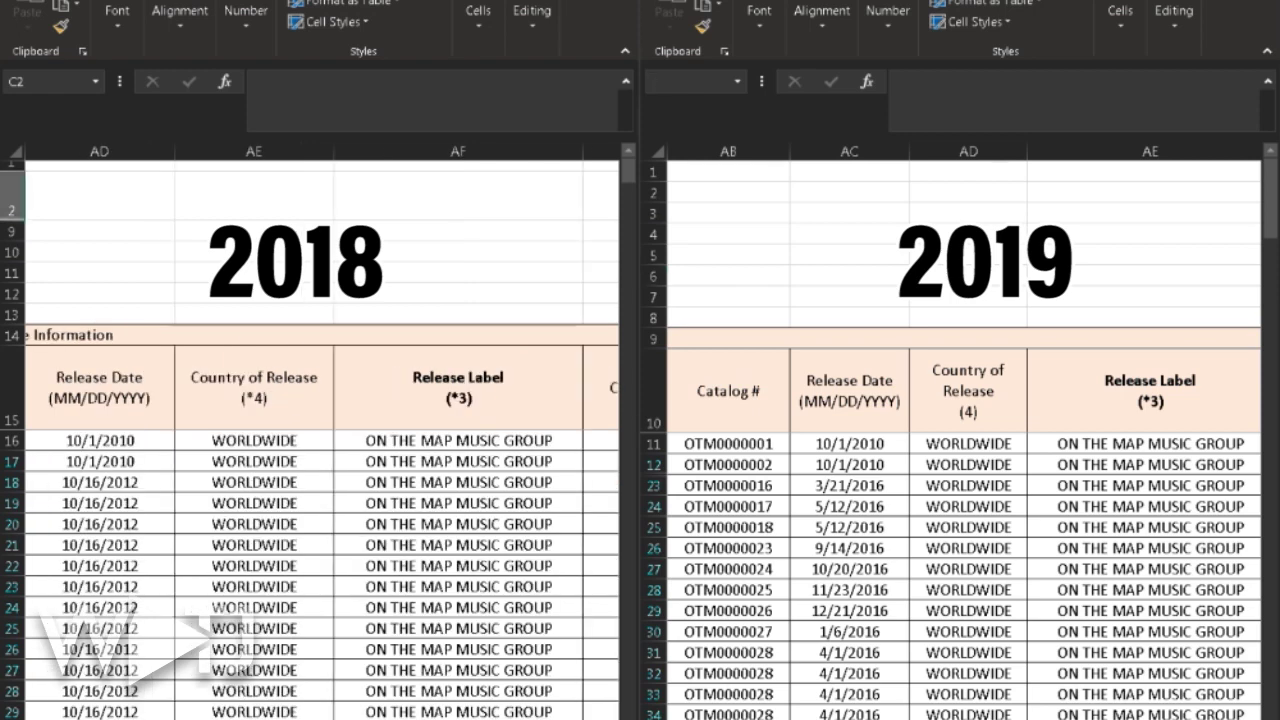
scroll(960, 440, "right", 1)
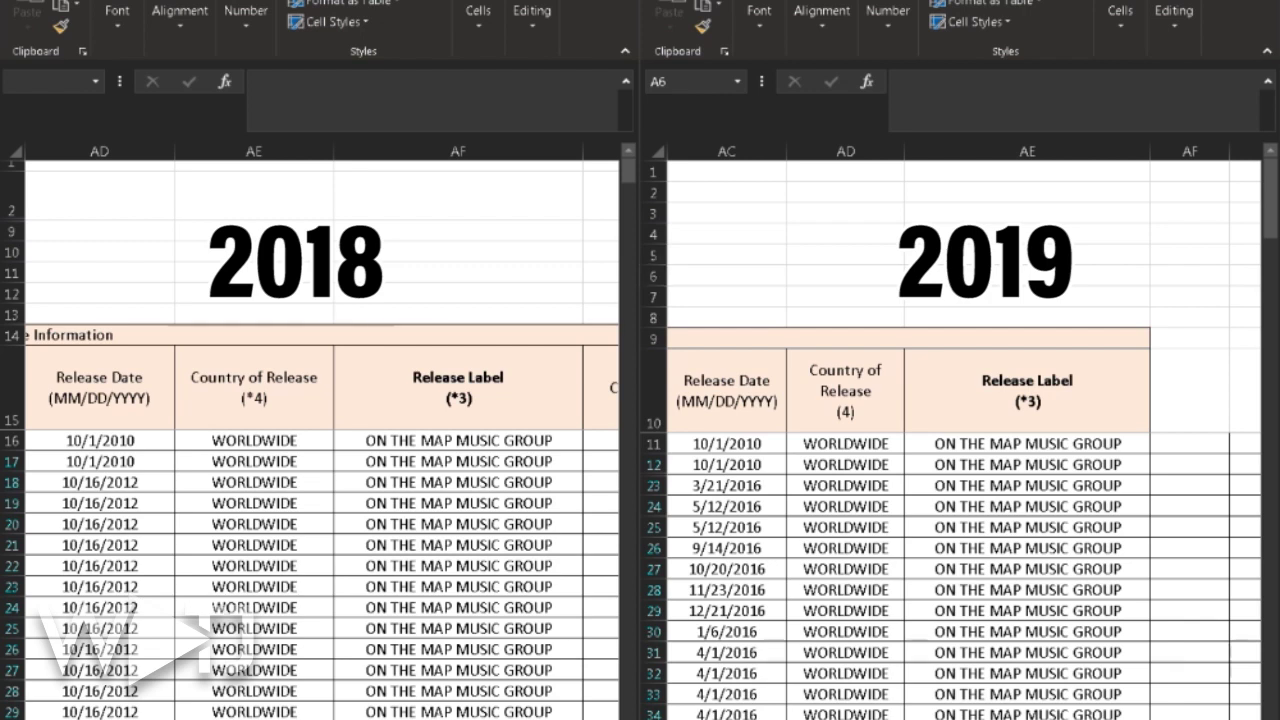
scroll(320, 440, "right", 1)
scroll(320, 440, "right", 1)
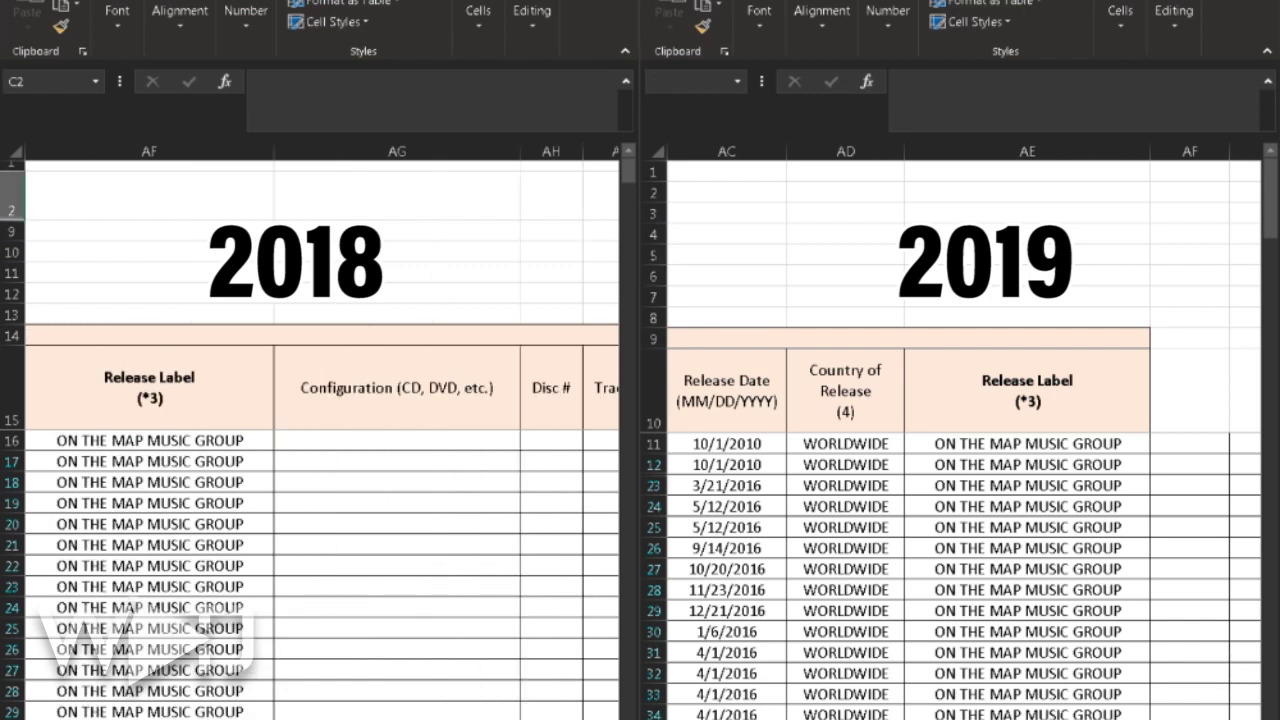
scroll(320, 440, "right", 1)
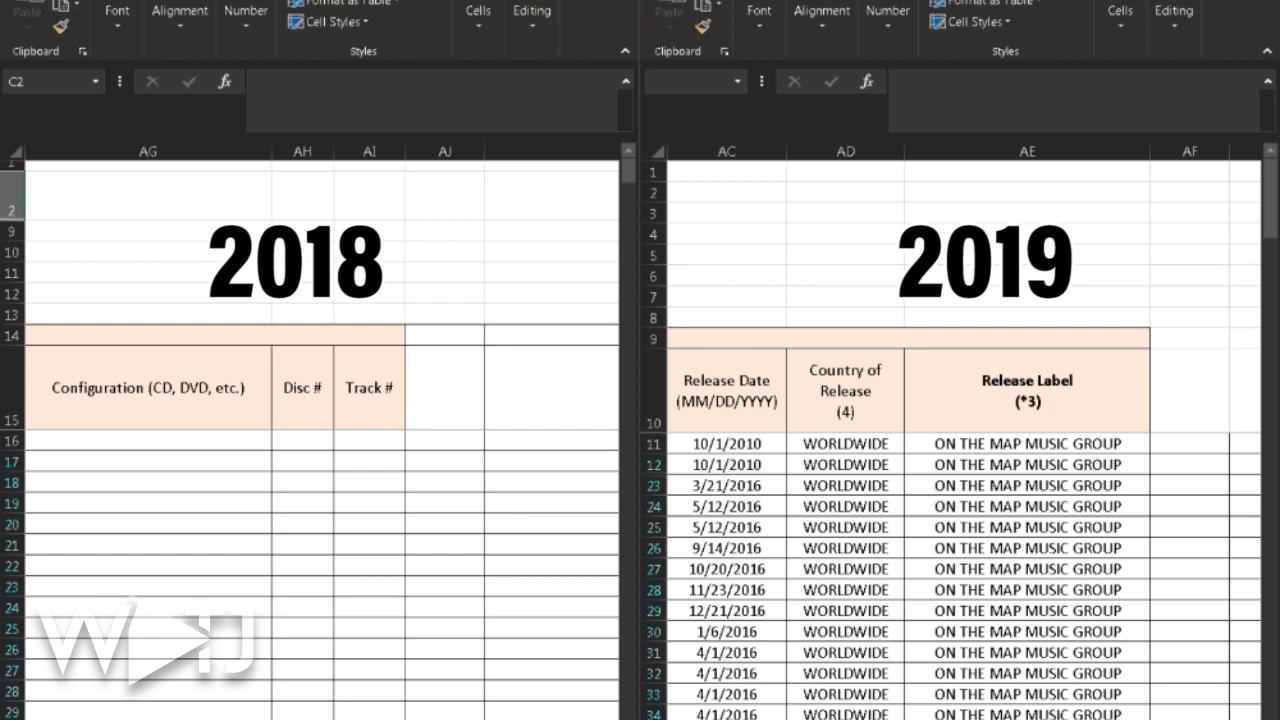
scroll(320, 440, "left", 1)
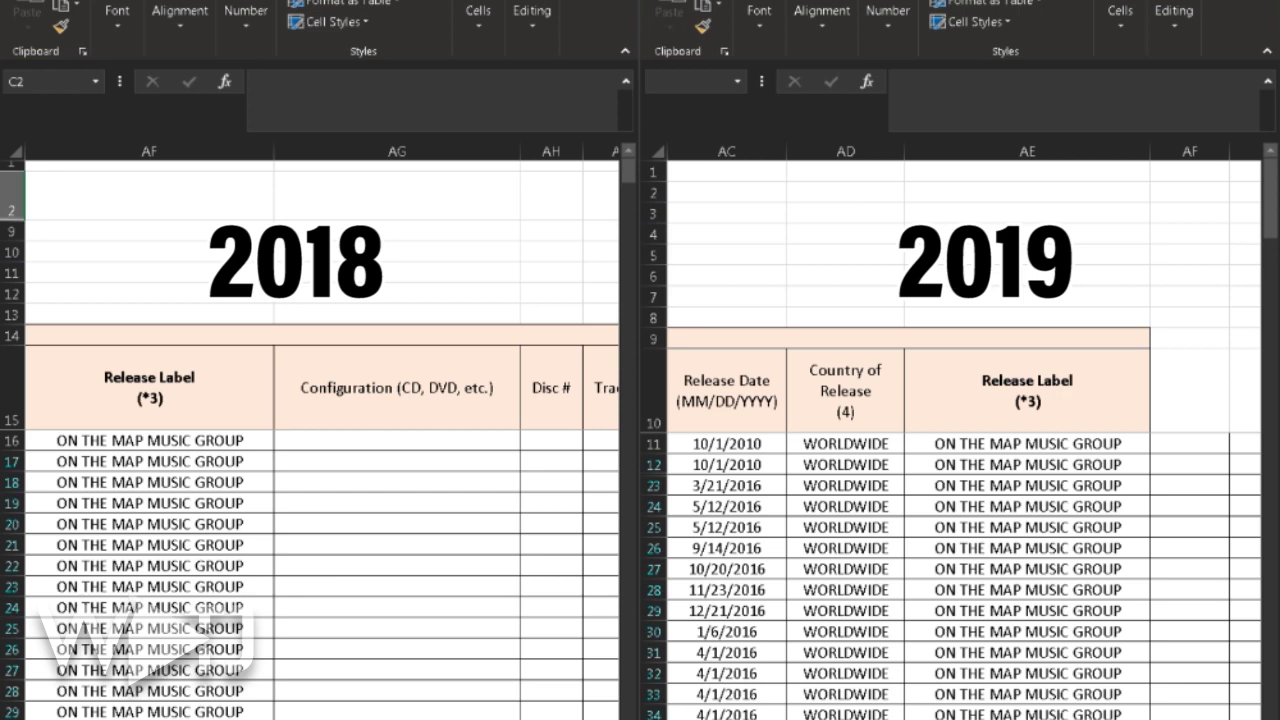
scroll(320, 440, "right", 1)
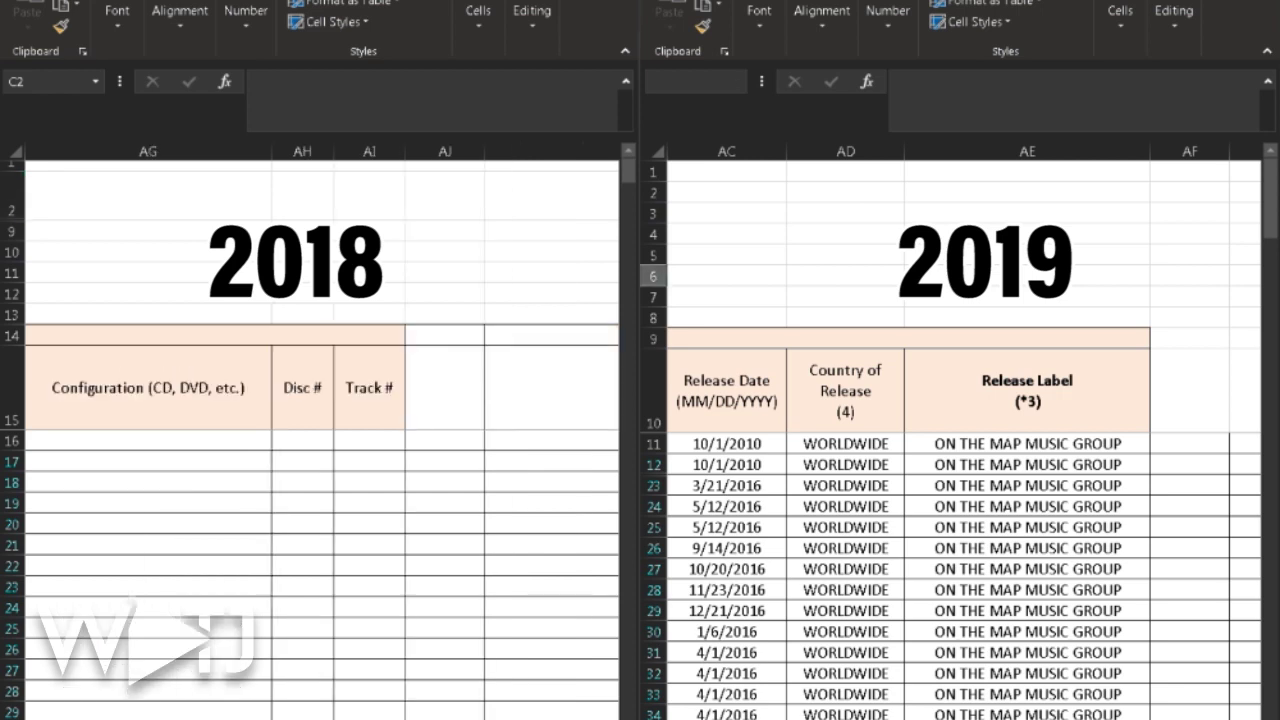
scroll(950, 440, "right", 2)
- Switch the 2019 workbook to its country-code sheet with Ctrl+Page Down and browse the list
key("ctrl+Page_Down")
scroll(950, 440, "up", 8)
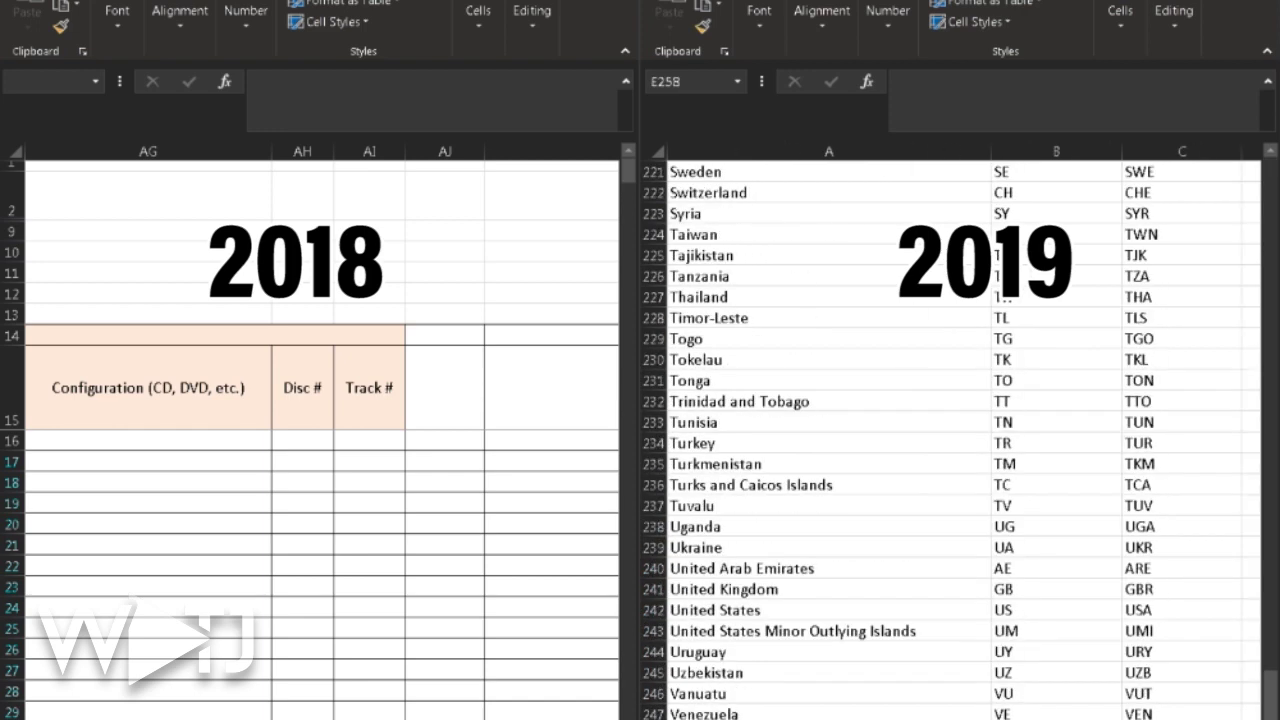
scroll(950, 440, "down", 5)
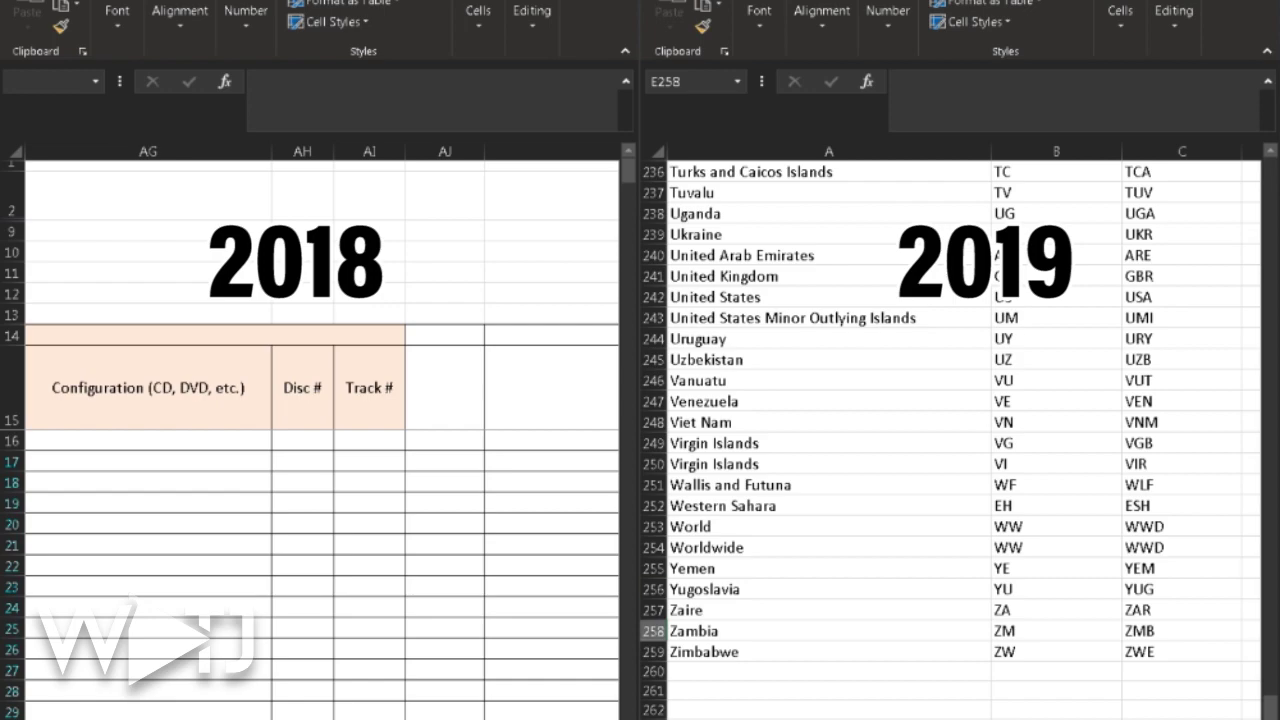
scroll(950, 440, "up", 2)
scroll(950, 440, "up", 19)
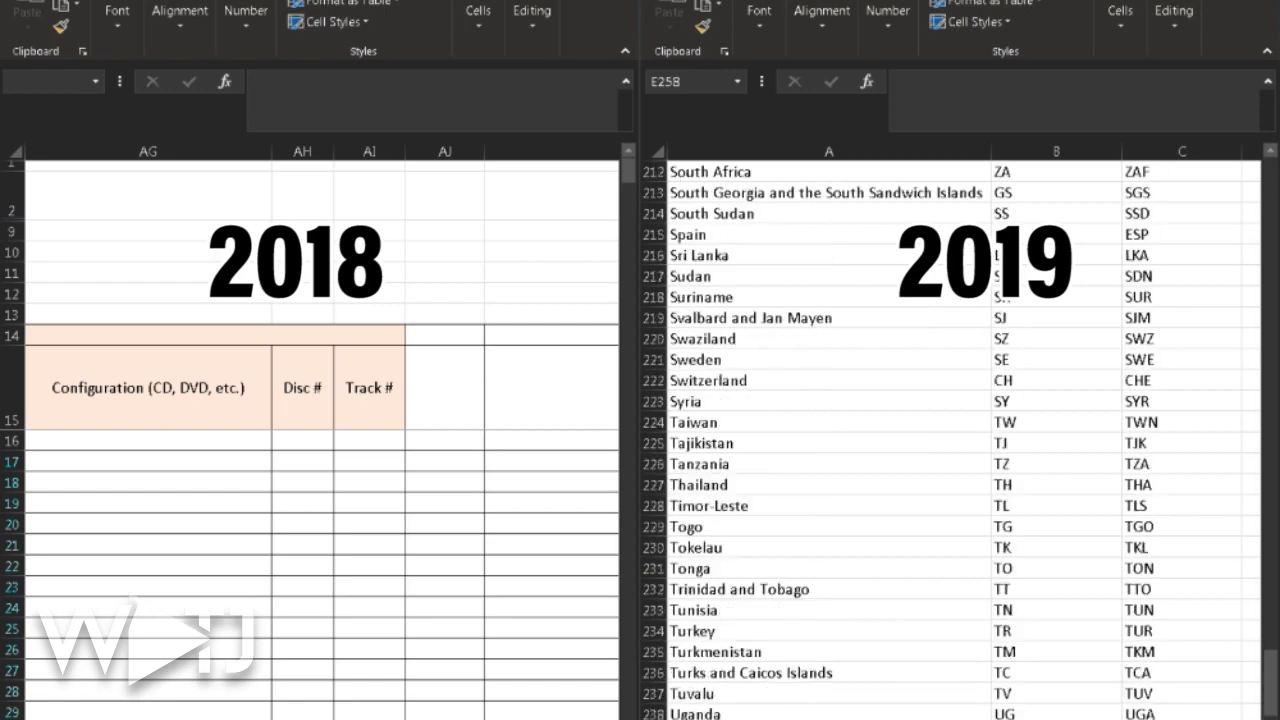
scroll(950, 440, "up", 20)
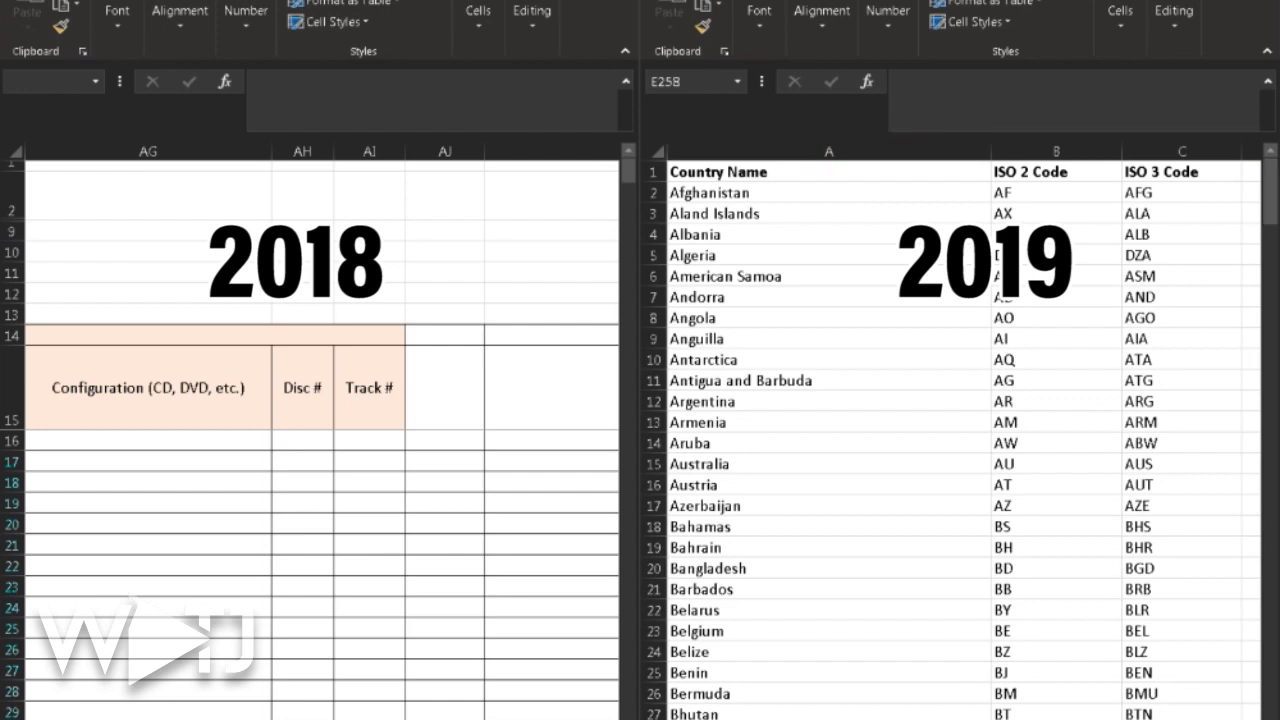
scroll(950, 440, "down", 17)
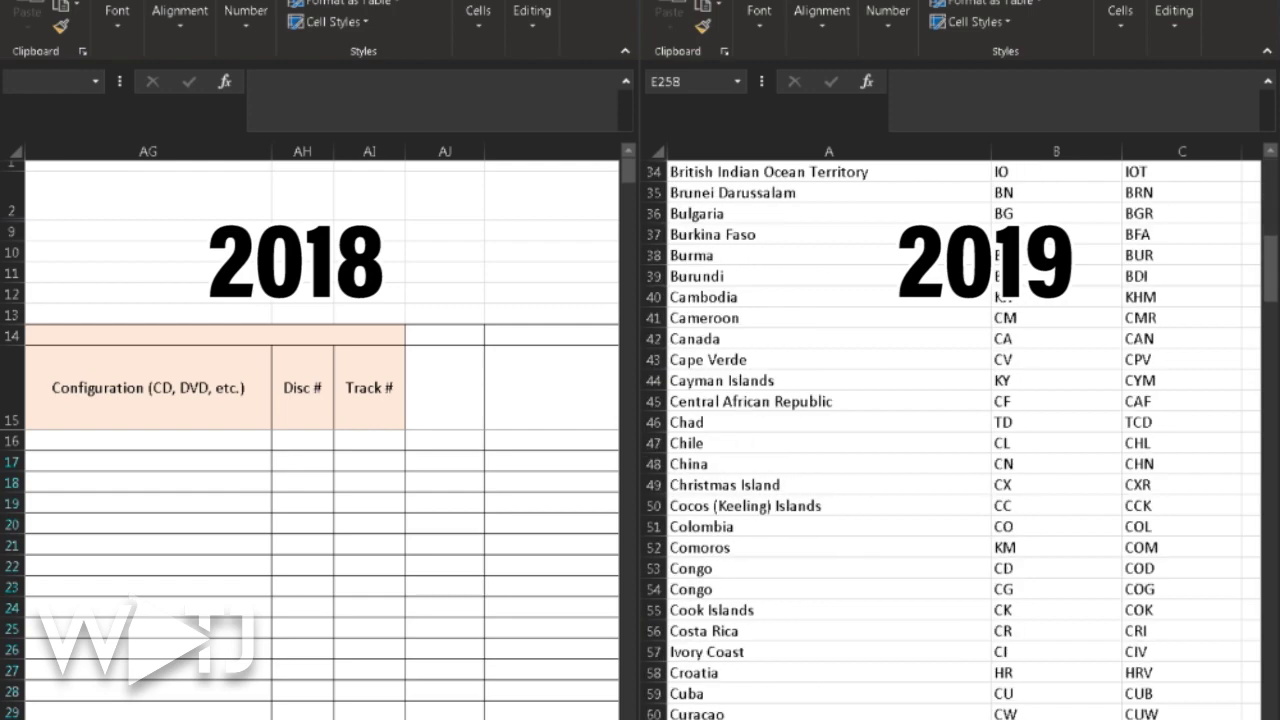
scroll(950, 440, "down", 11)
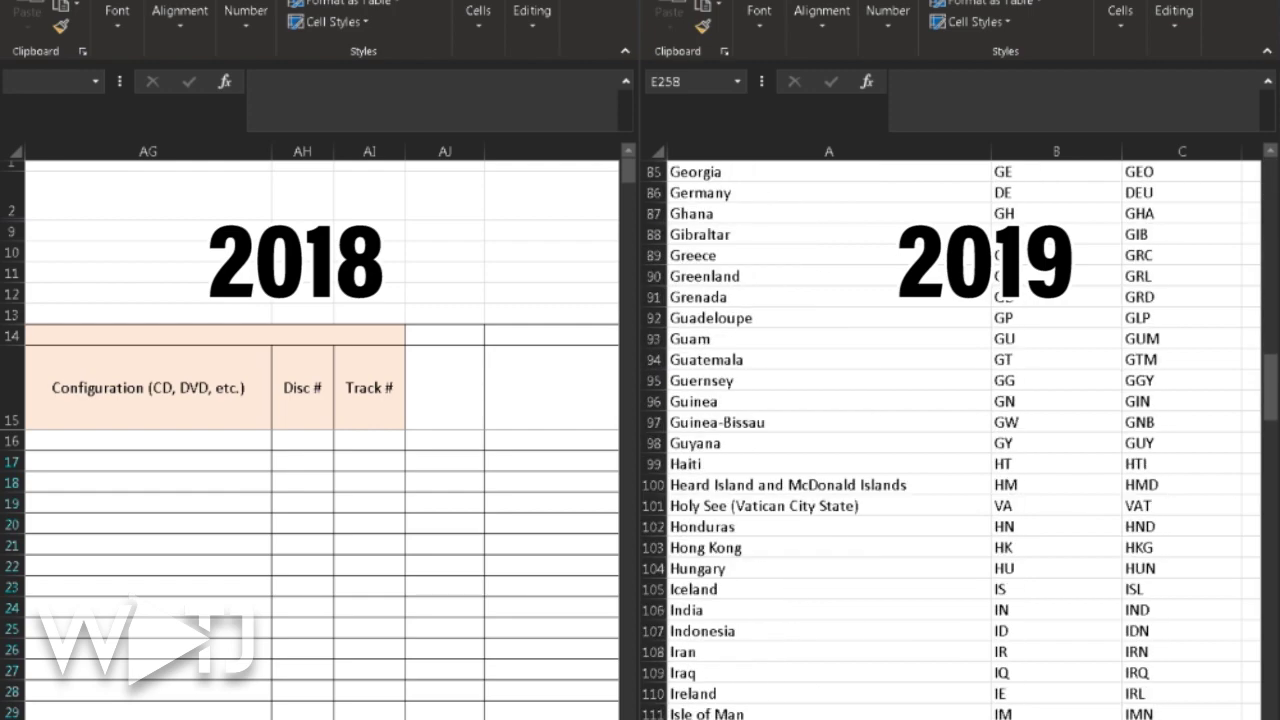
scroll(950, 440, "down", 20)
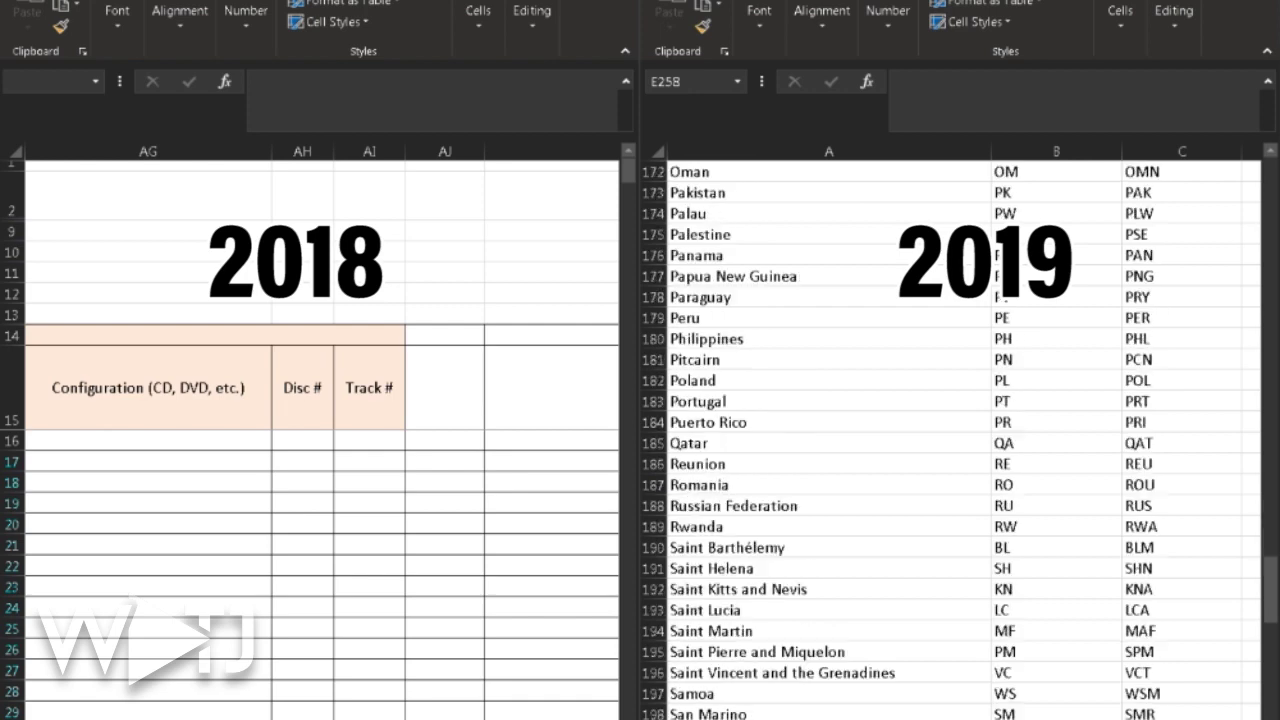
scroll(950, 440, "down", 20)
scroll(950, 440, "up", 6)
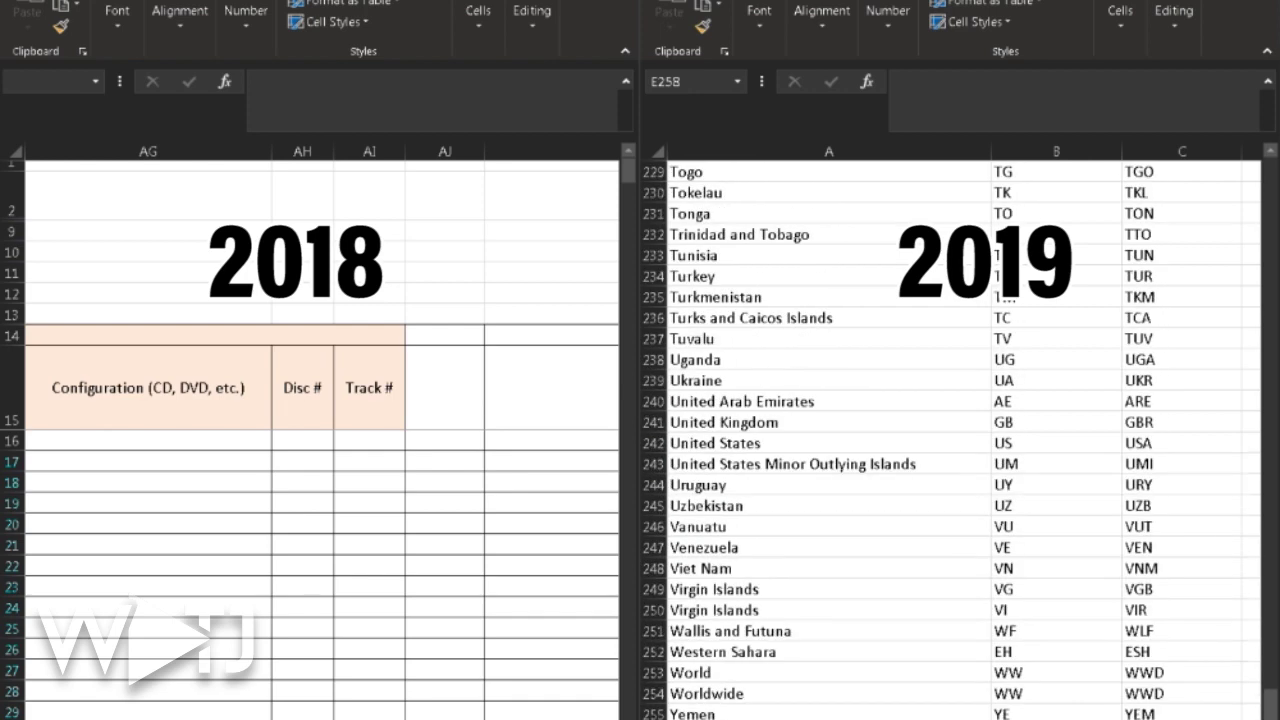
- Highlight the United States row (US, USA) and point out Uzbekistan's UZ code
left_click(1056, 442)
left_click_drag(780, 442, 1180, 442)
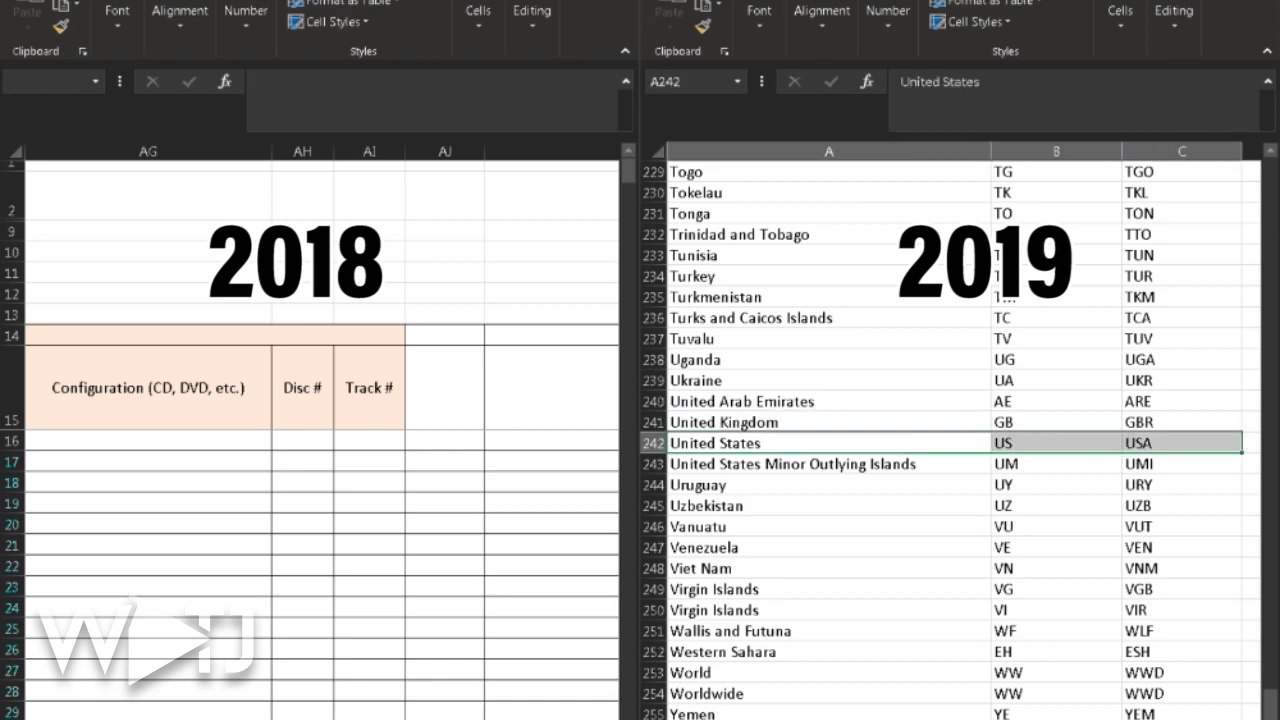
left_click(1056, 505)
scroll(950, 440, "up", 15)
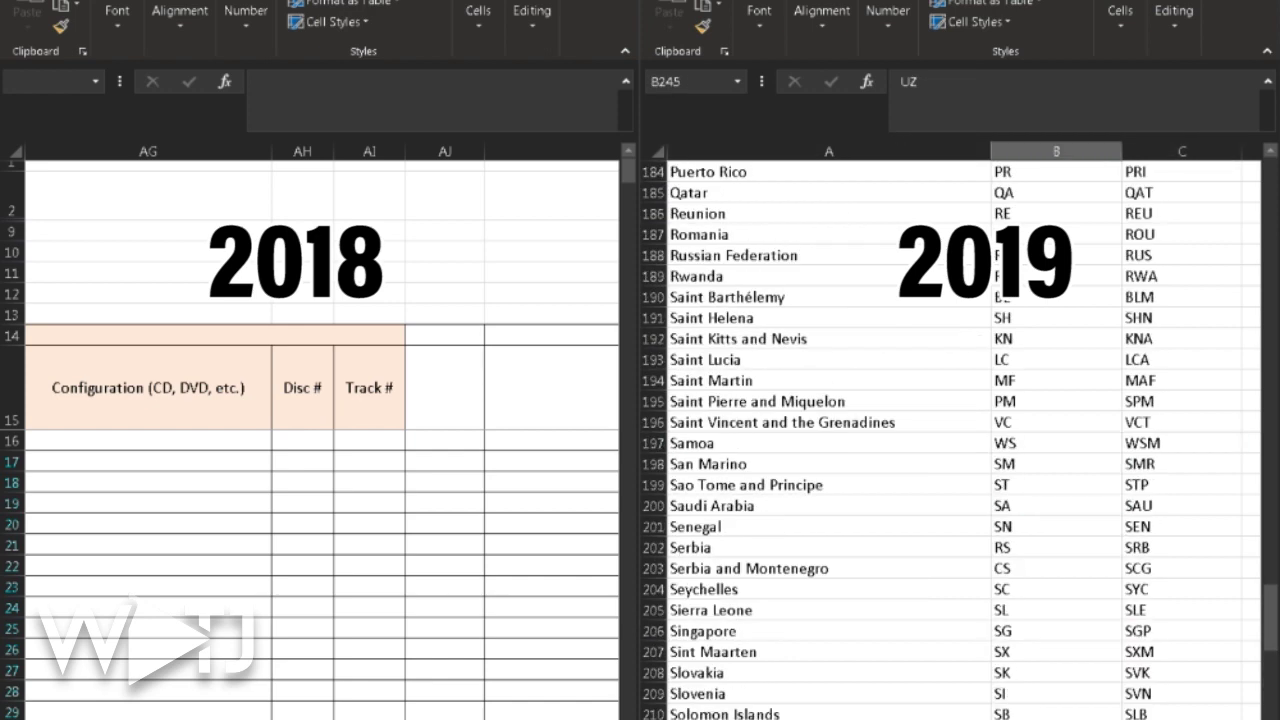